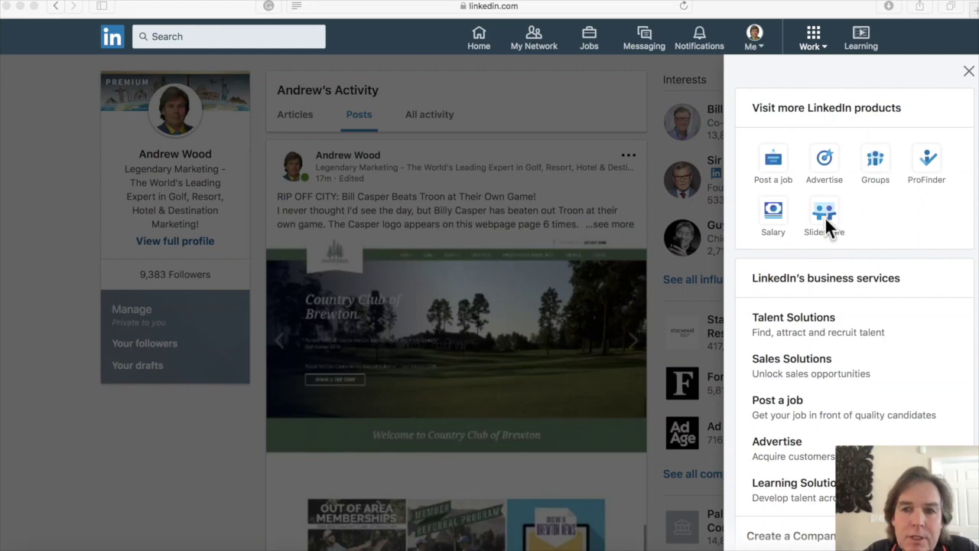
- Switch from LinkedIn to SlideShare and open the account owner's profile page with the uploaded presentations
left_click(825, 215)
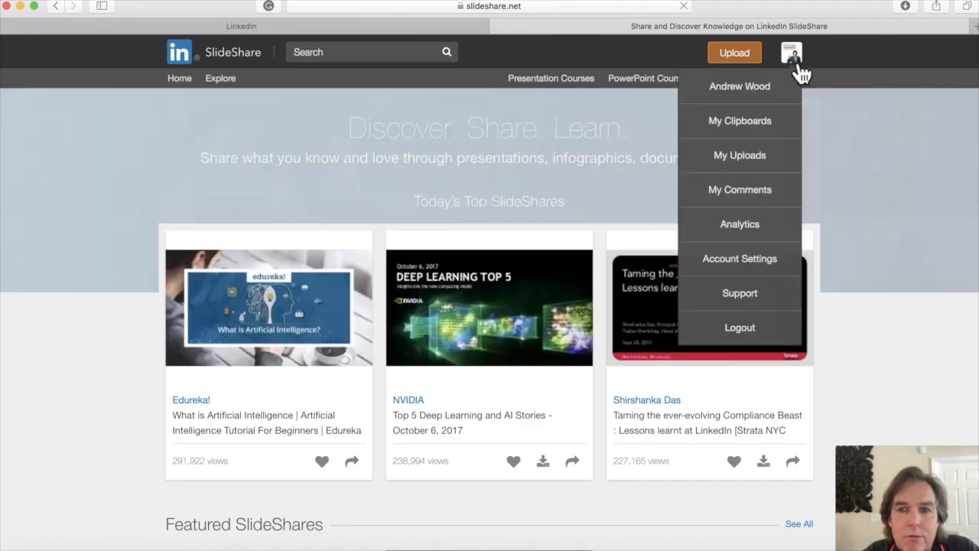
mouse_move(805, 63)
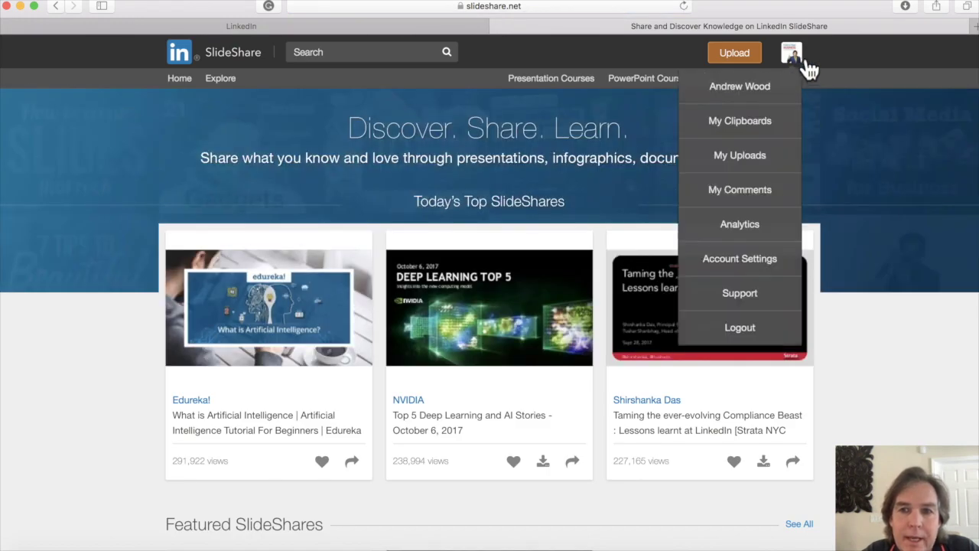
left_click(785, 95)
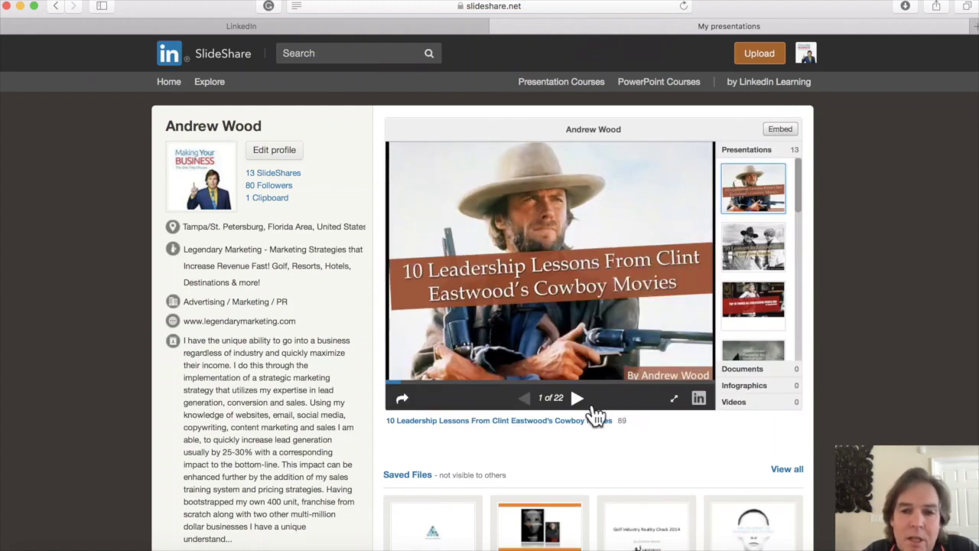
- View the presentation "10 Leadership Lessons From Clint Eastwood's Cowboy Movies" full screen, page forward through its slides, and exit full screen
scroll(630, 440, "down", 3)
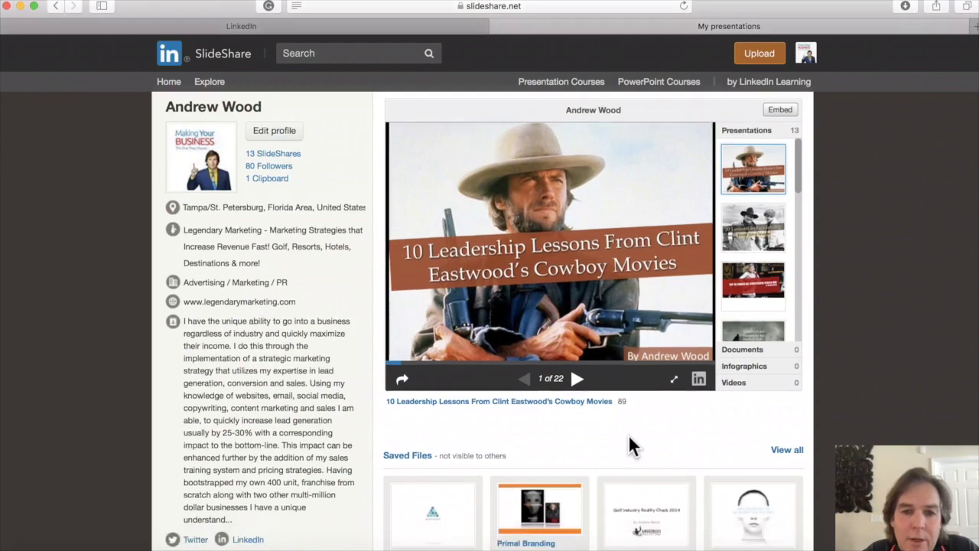
scroll(666, 406, "up", 1)
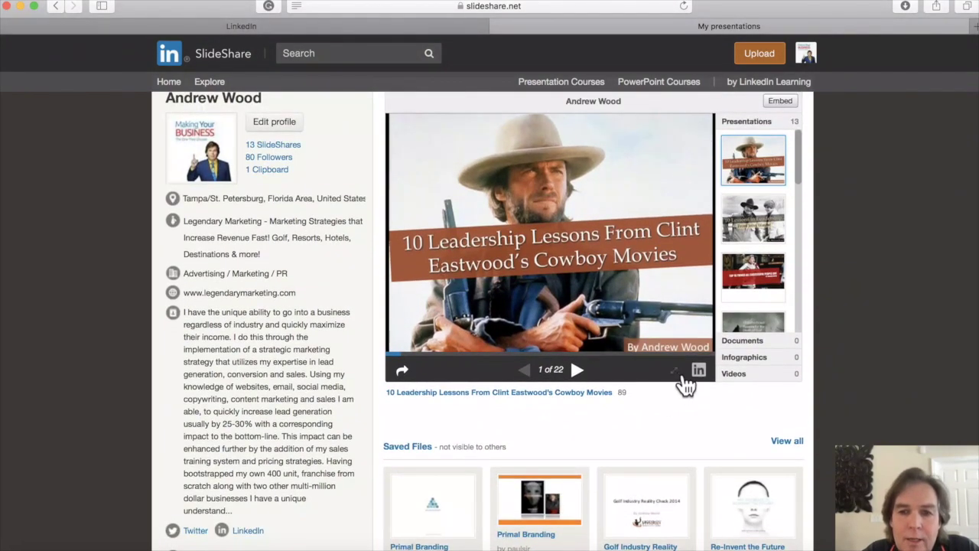
left_click(675, 371)
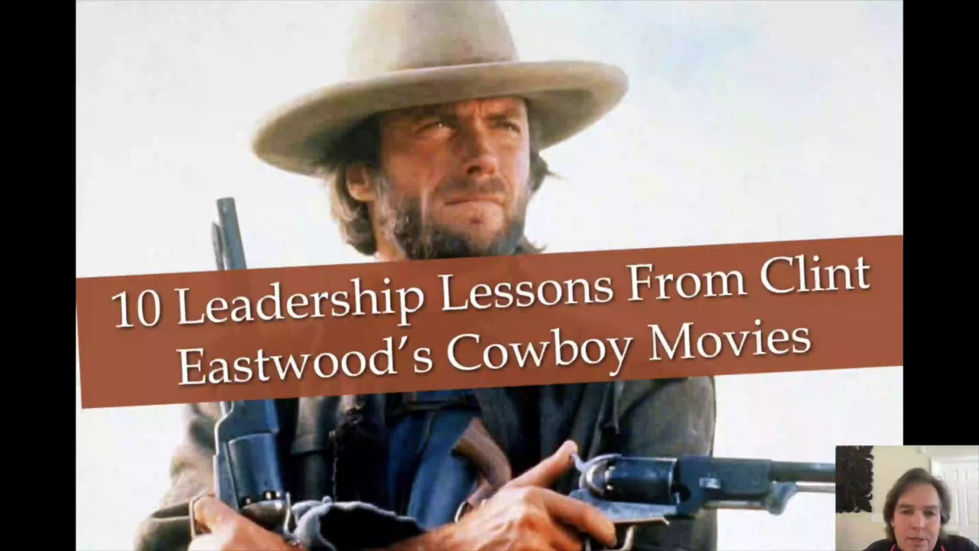
key("Right")
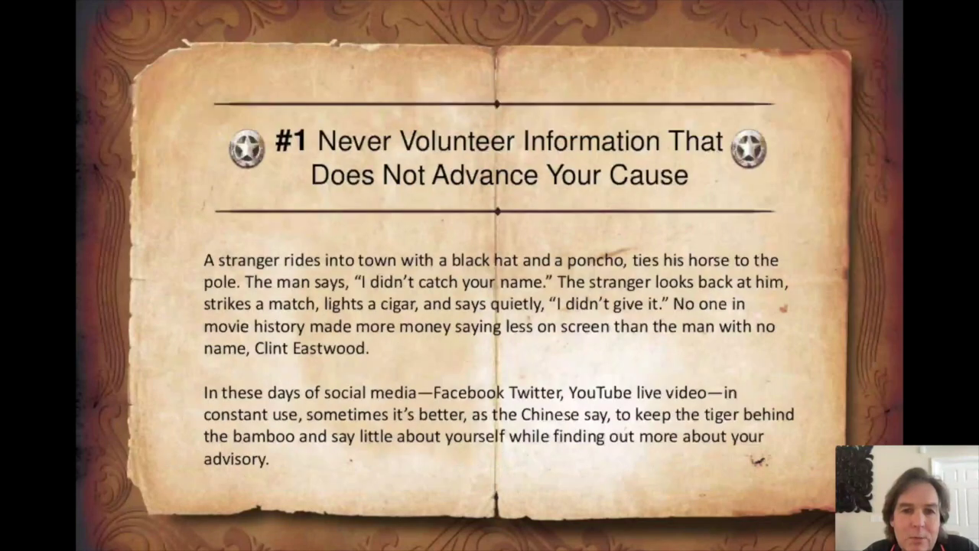
key("Right")
key("Right")
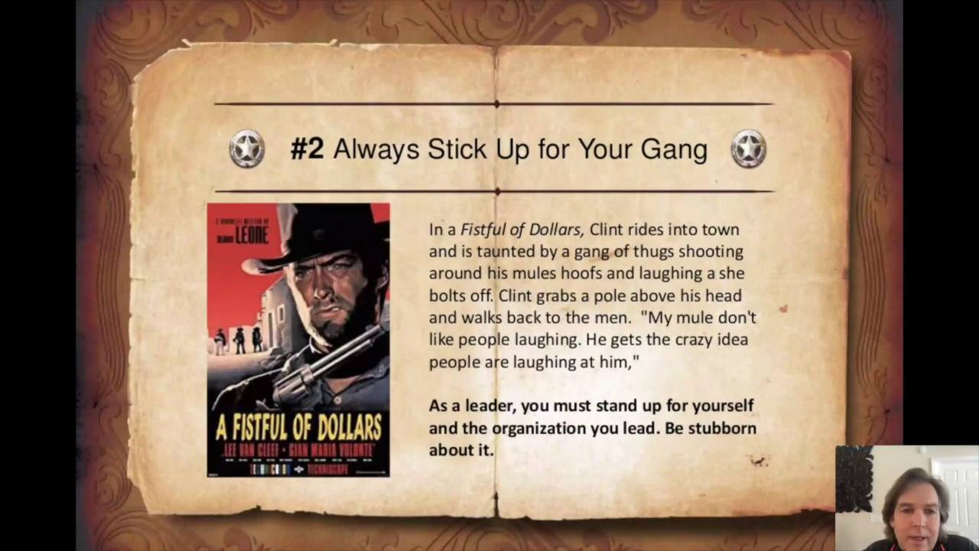
key("Right")
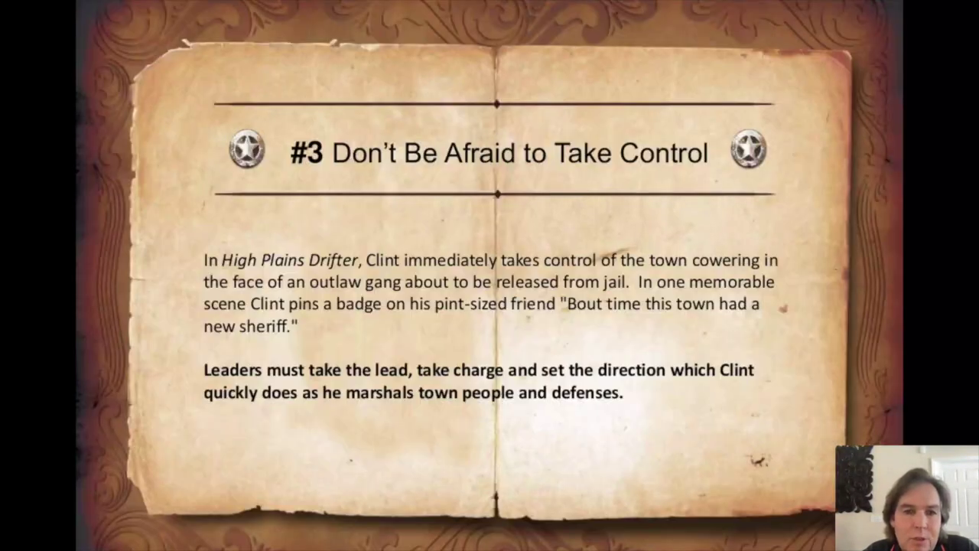
key("Right")
key("Right")
key("Right")
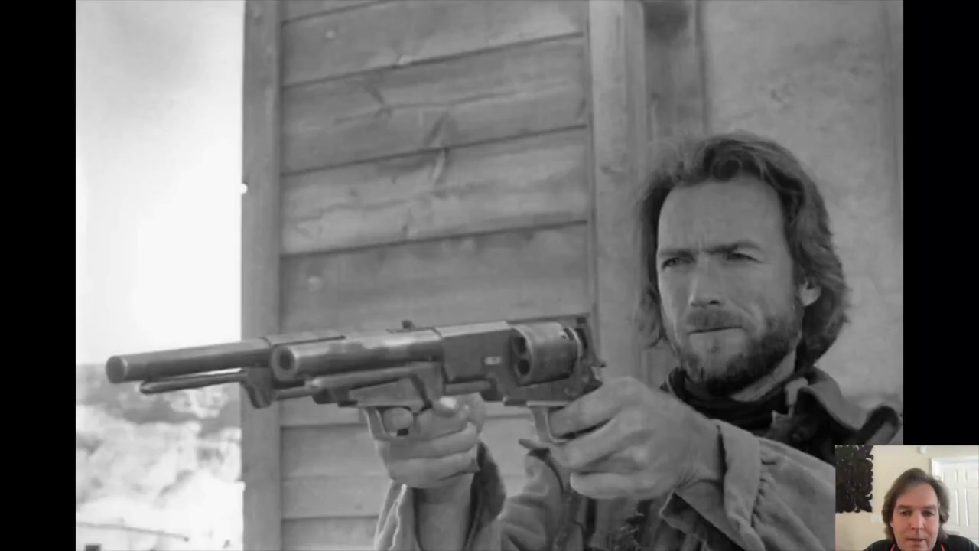
key("Right")
key("Right")
key("Escape")
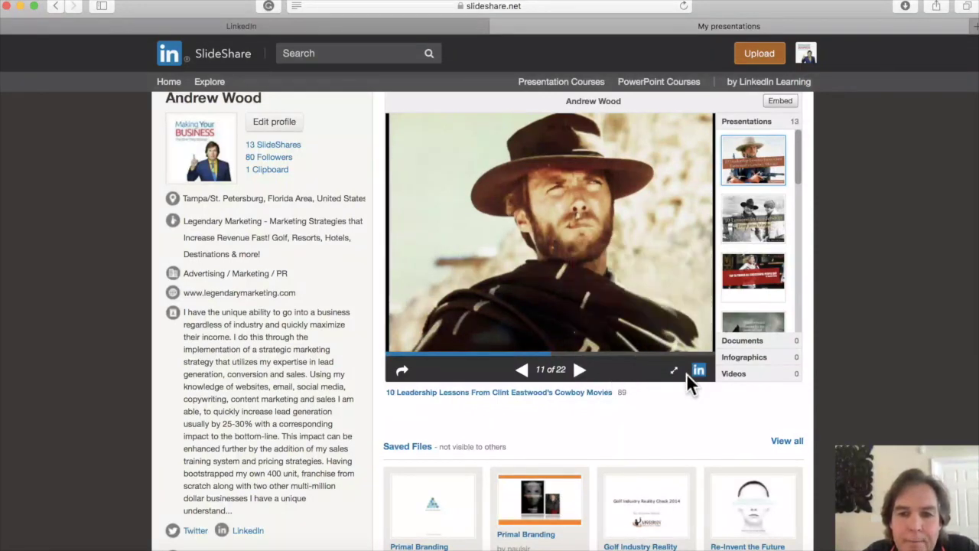
- Open the Clint Eastwood leadership presentation's own page and post it publicly to the Facebook timeline without a comment
left_click(476, 394)
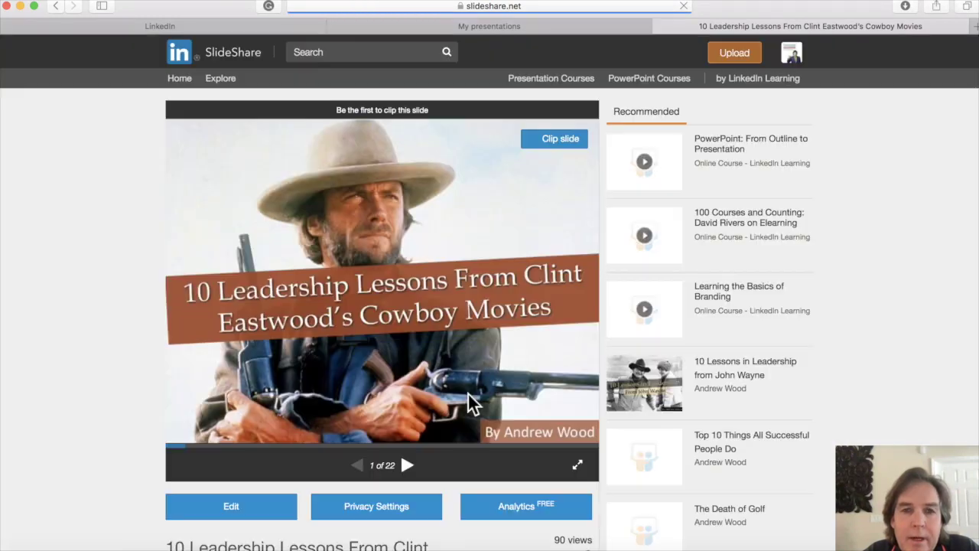
scroll(490, 370, "down", 5)
scroll(505, 370, "down", 3)
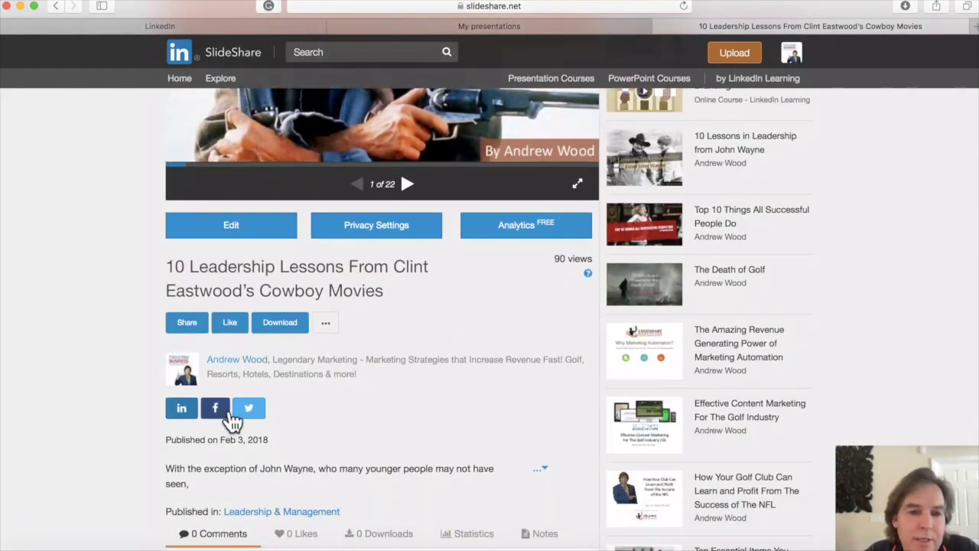
left_click(222, 408)
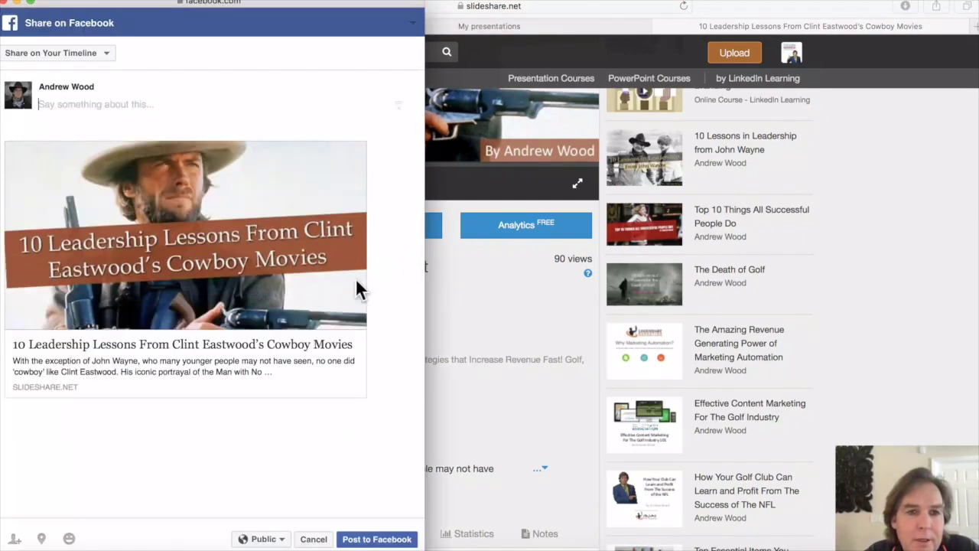
left_click(376, 539)
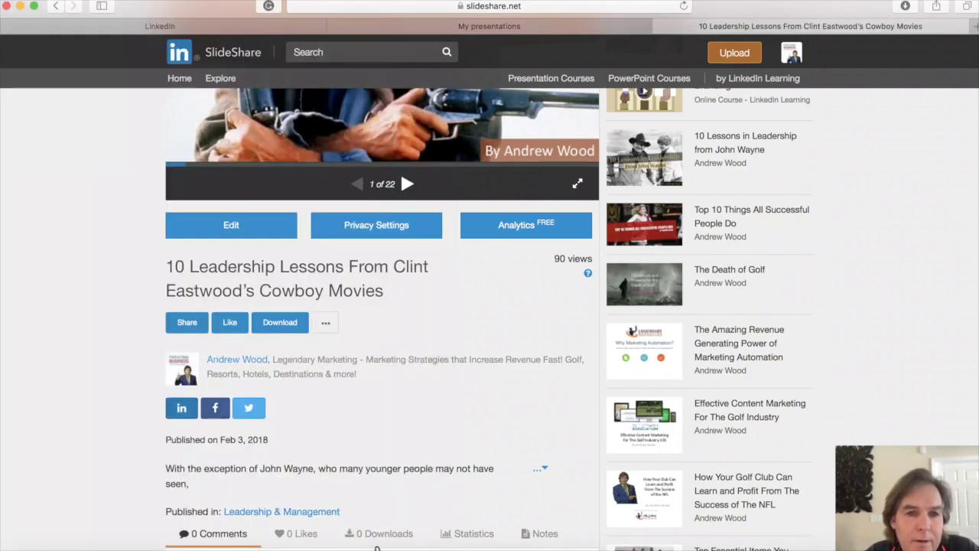
- Start sharing the presentation on LinkedIn, enable posting to groups, and add the group Leadership Think Tank
left_click(182, 409)
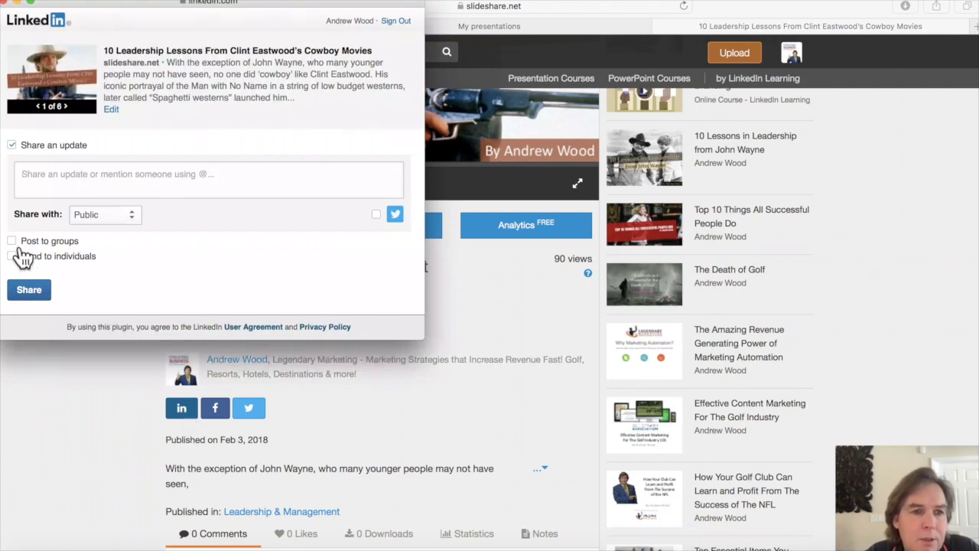
left_click(13, 243)
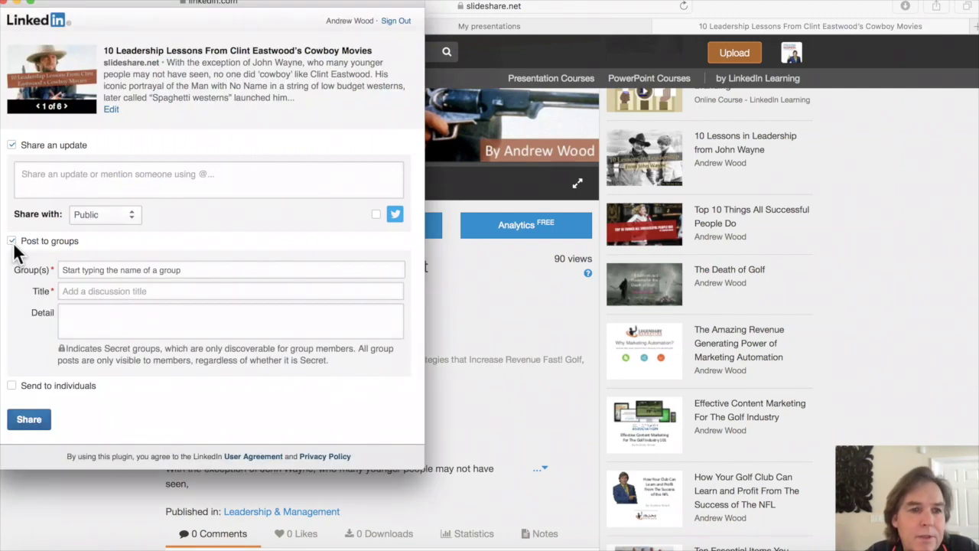
left_click(107, 274)
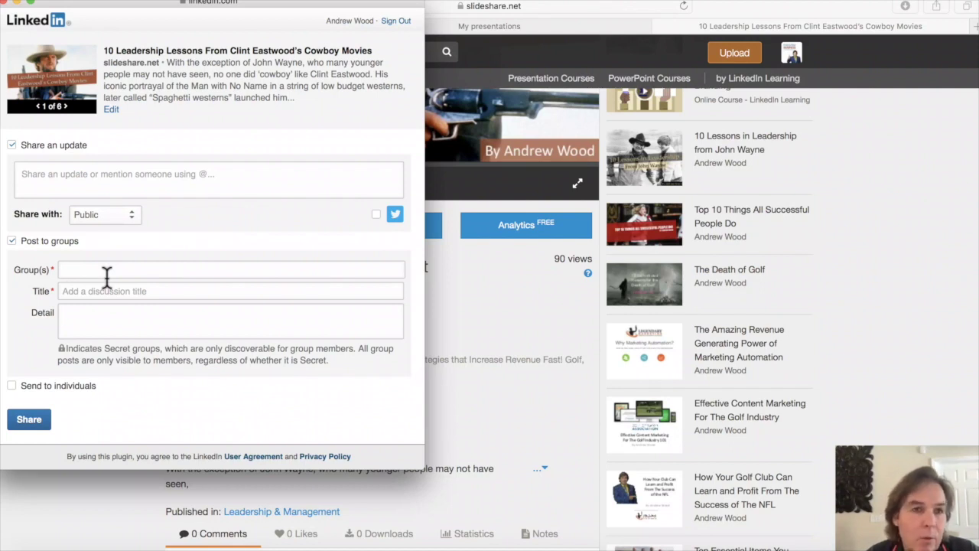
type("l")
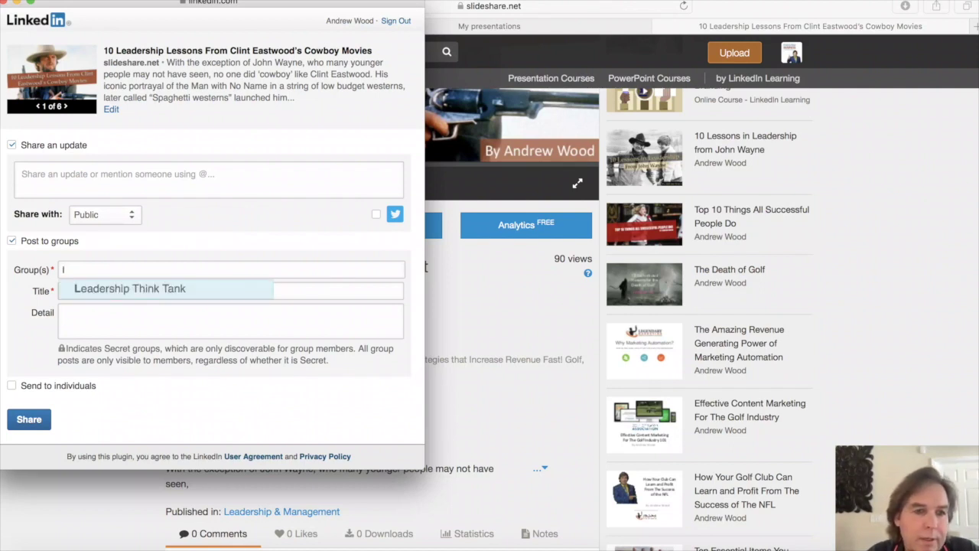
left_click(132, 295)
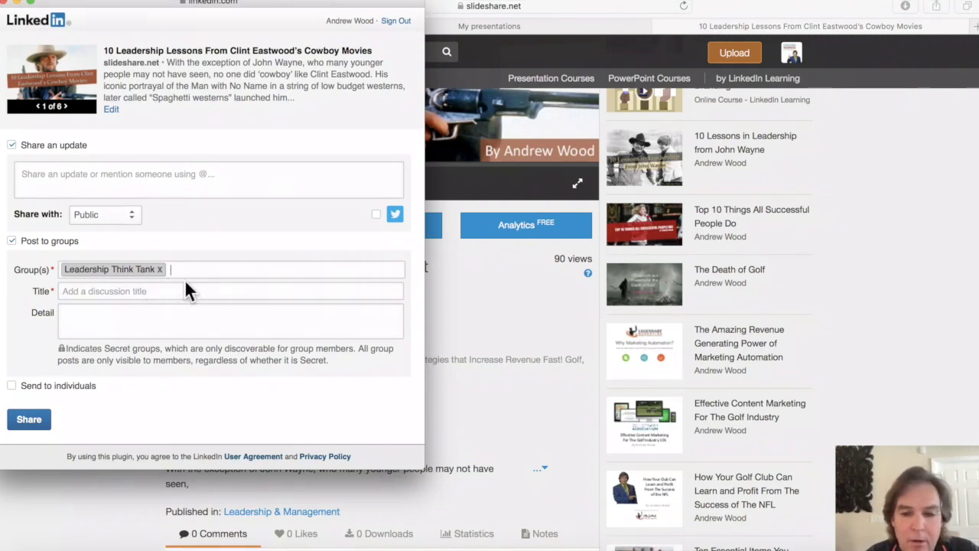
- Add the groups Small Business Marketing Network, Small Business Florida, Small Business Coffee Talk and Small Business Accelerator to the group post
type("W")
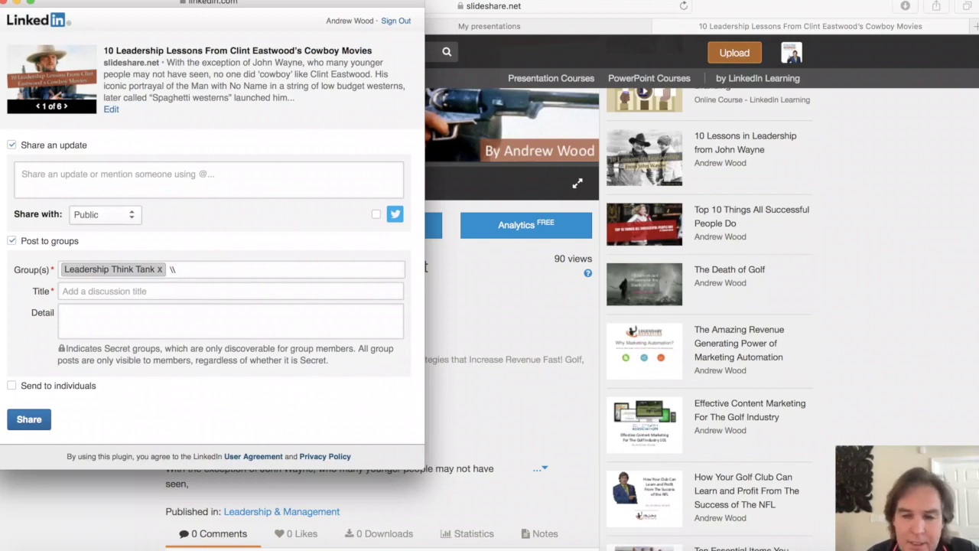
type("sm")
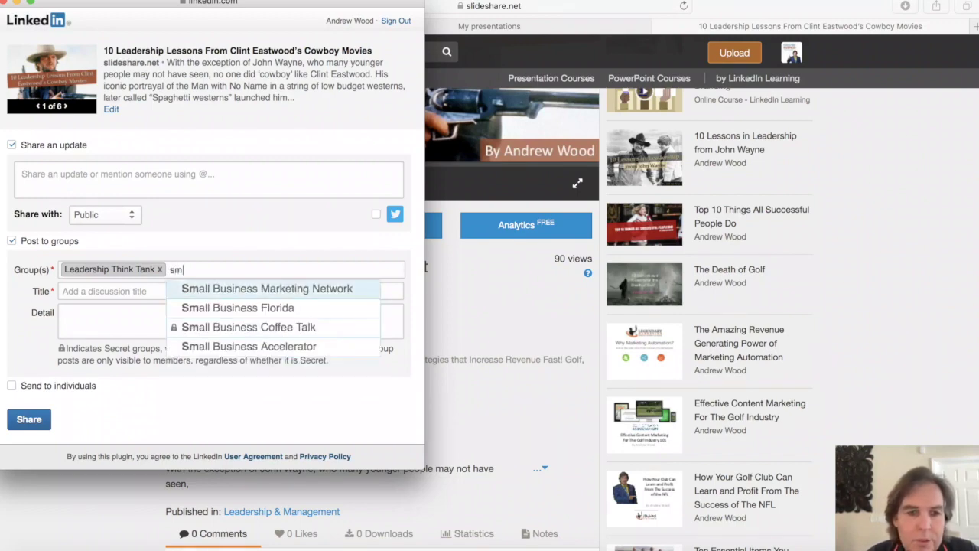
left_click(231, 288)
type("sm")
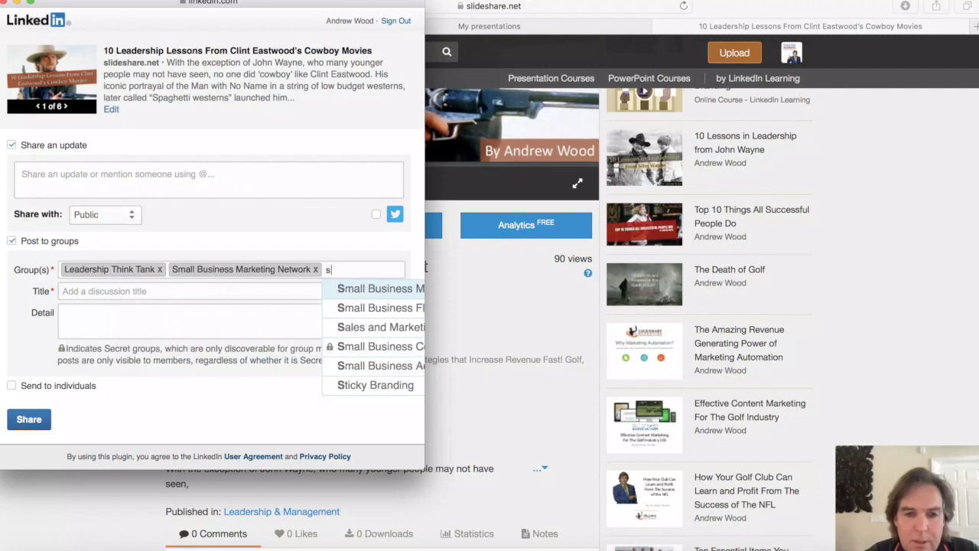
left_click(370, 312)
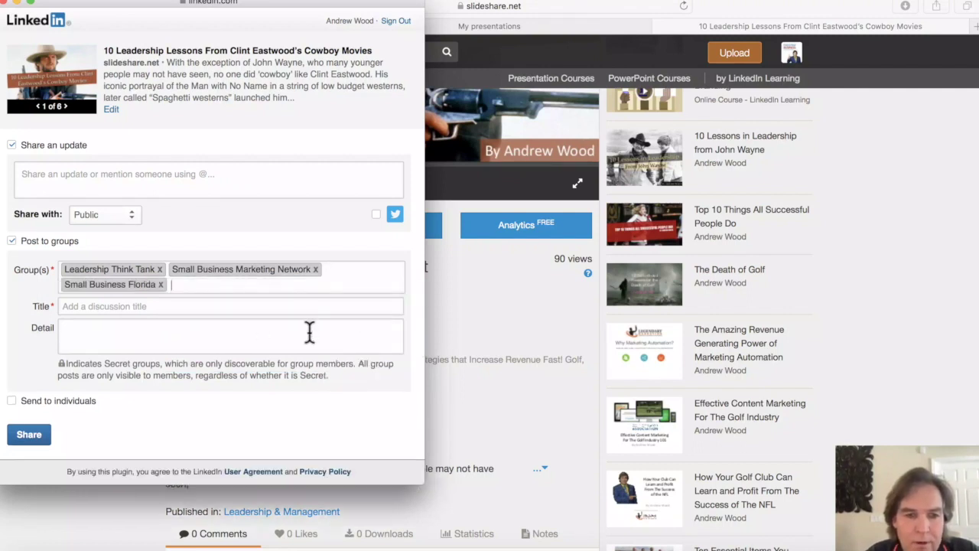
type("sm")
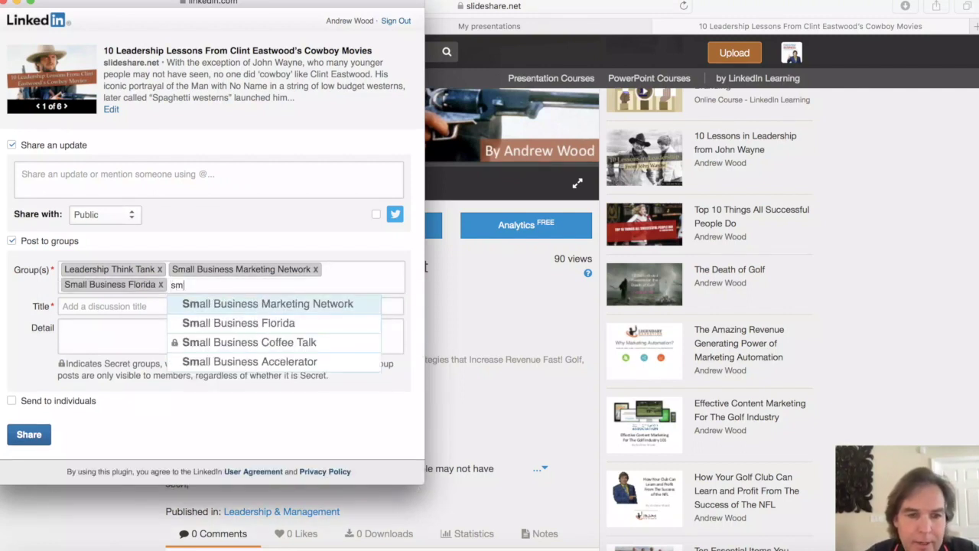
left_click(244, 343)
type("sm")
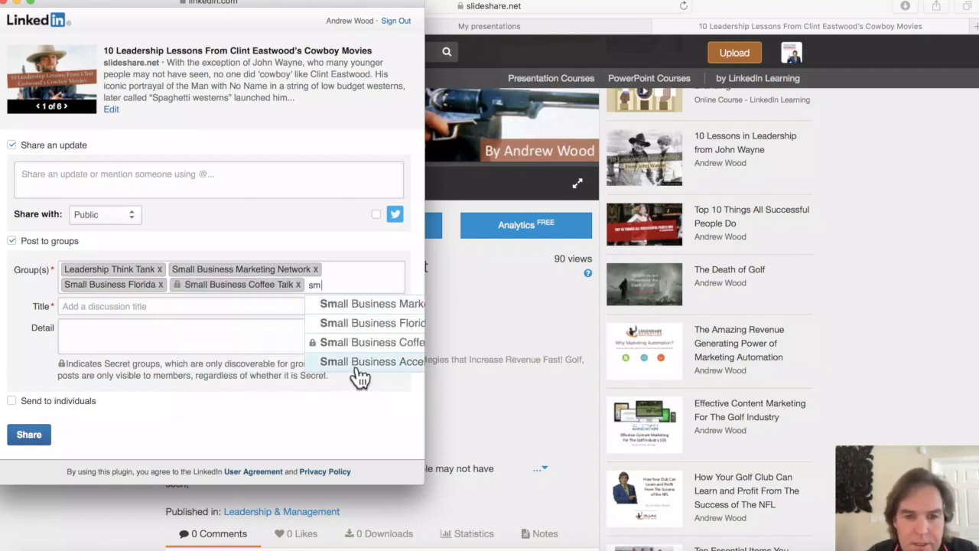
left_click(356, 366)
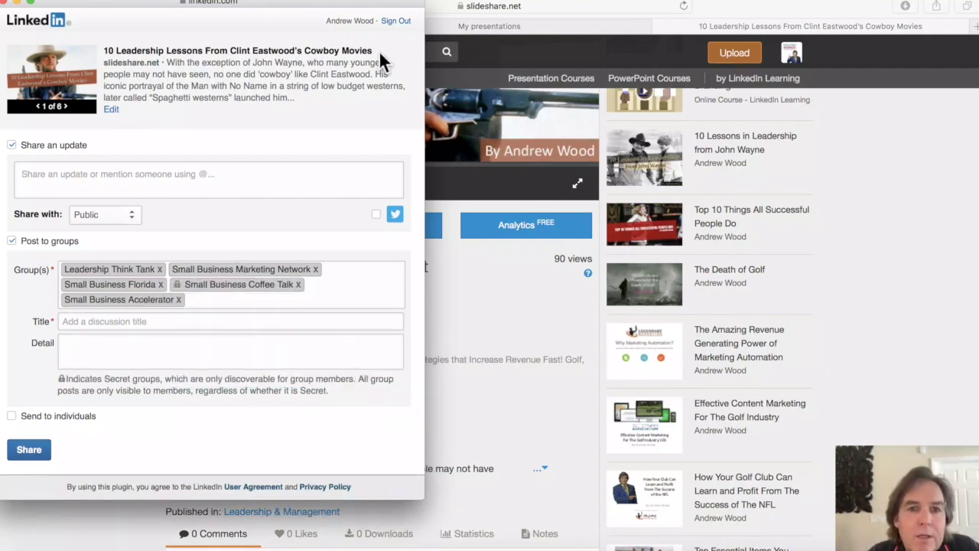
- Copy the presentation's title, "10 Leadership Lessons From Clint Eastwood's Cowboy Movies", into the group post's title
left_click_drag(377, 59, 102, 54)
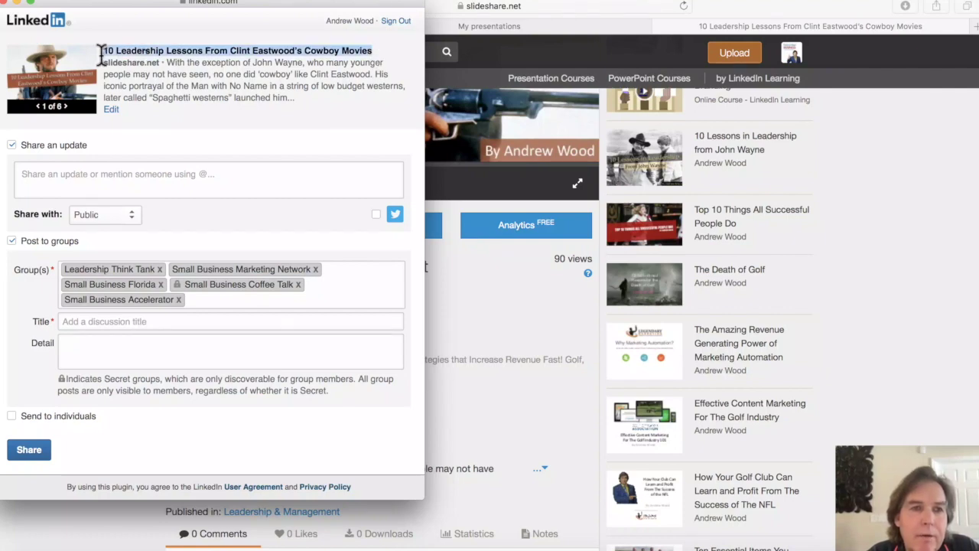
left_click(113, 1)
left_click(124, 46)
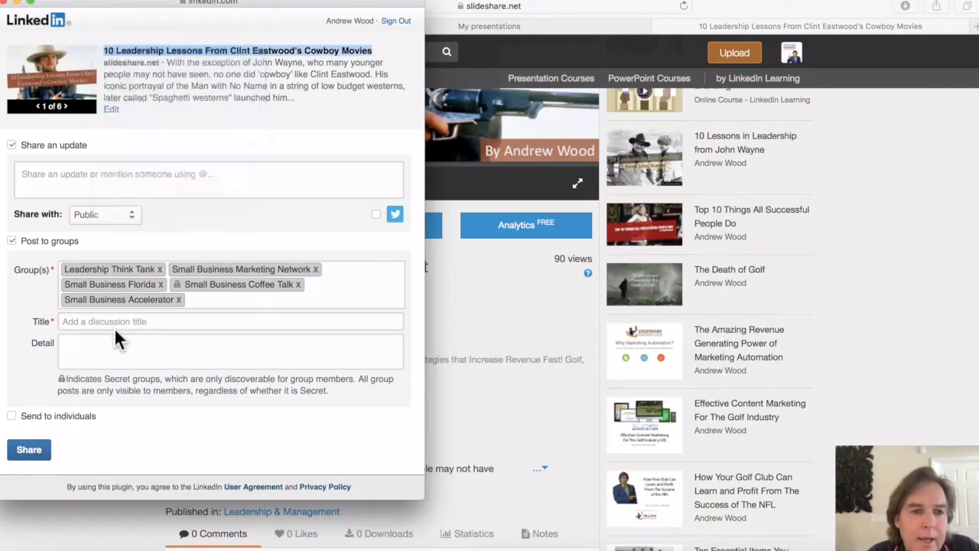
left_click(110, 321)
left_click(110, 3)
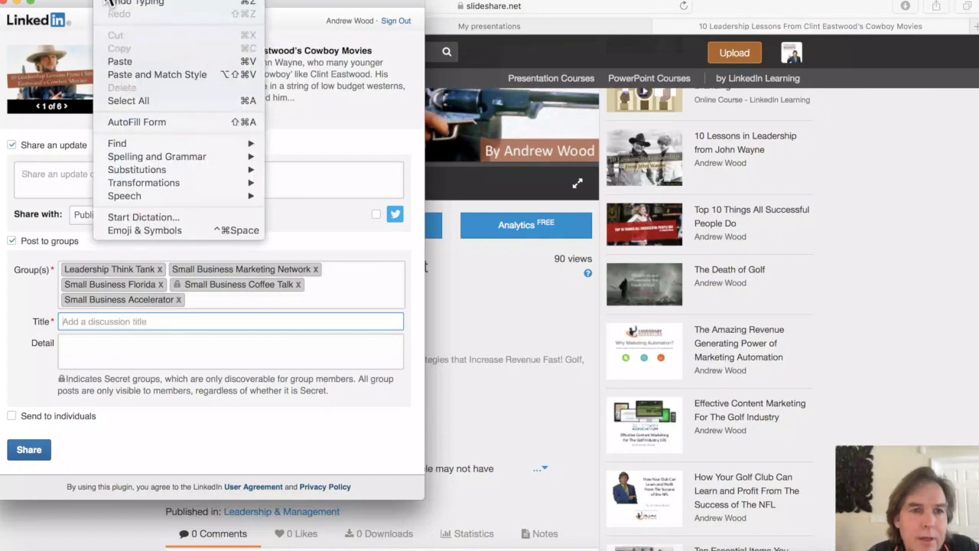
left_click(125, 63)
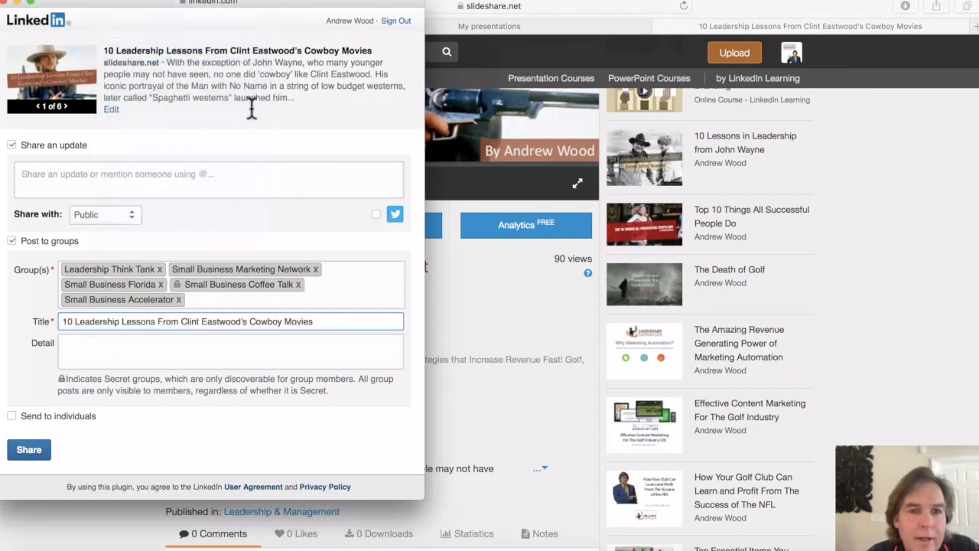
- Copy the presentation's description, starting at "With the exception of John Wayne", into the group post's detail text
left_click_drag(287, 102, 170, 67)
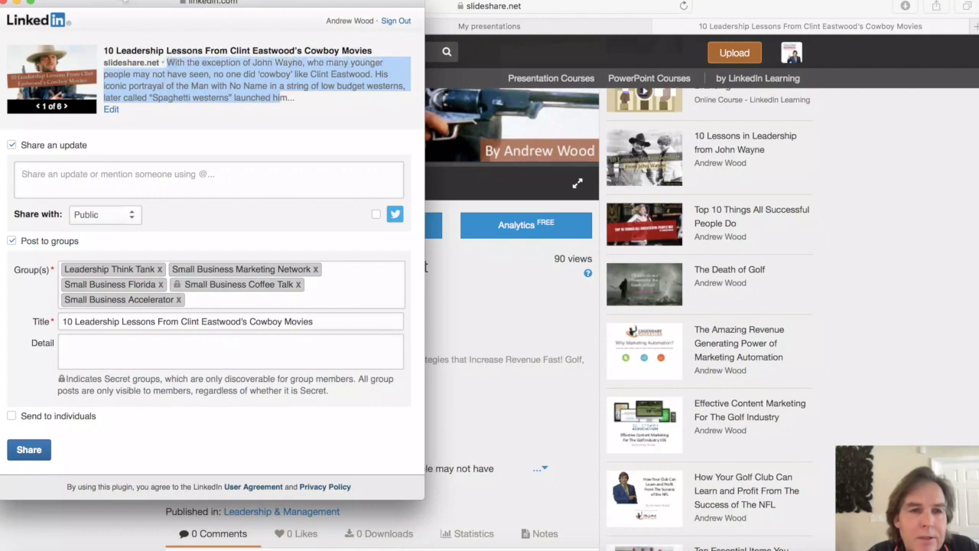
left_click(123, 2)
left_click(125, 51)
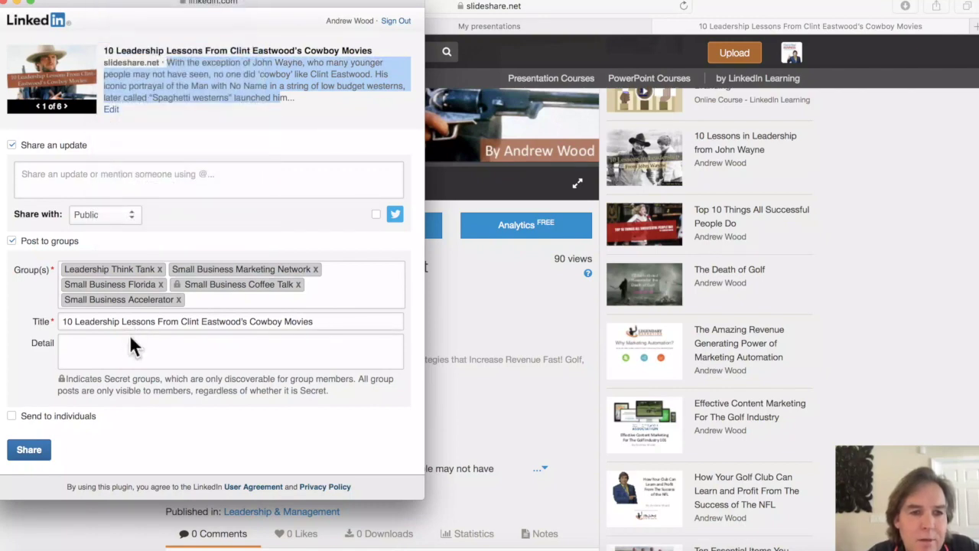
left_click(131, 346)
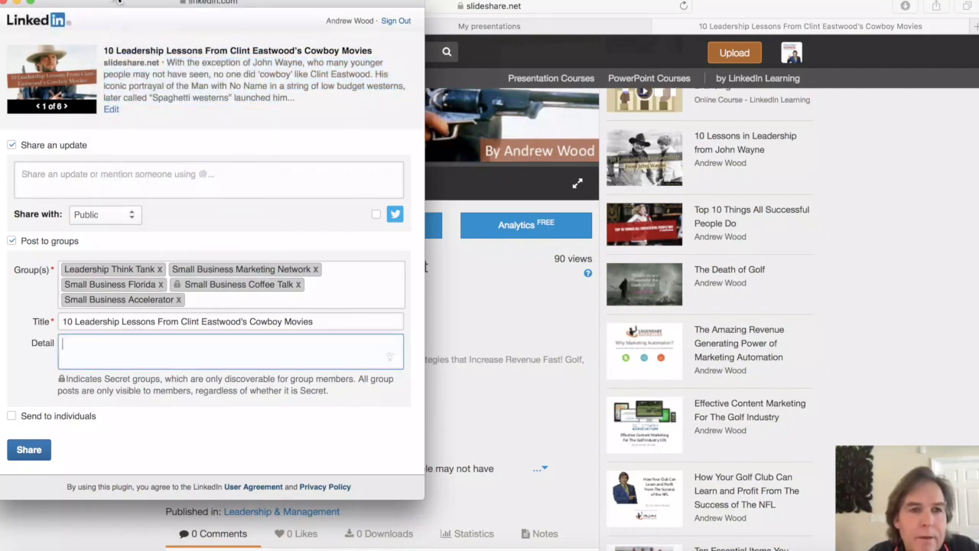
left_click(111, 3)
left_click(121, 61)
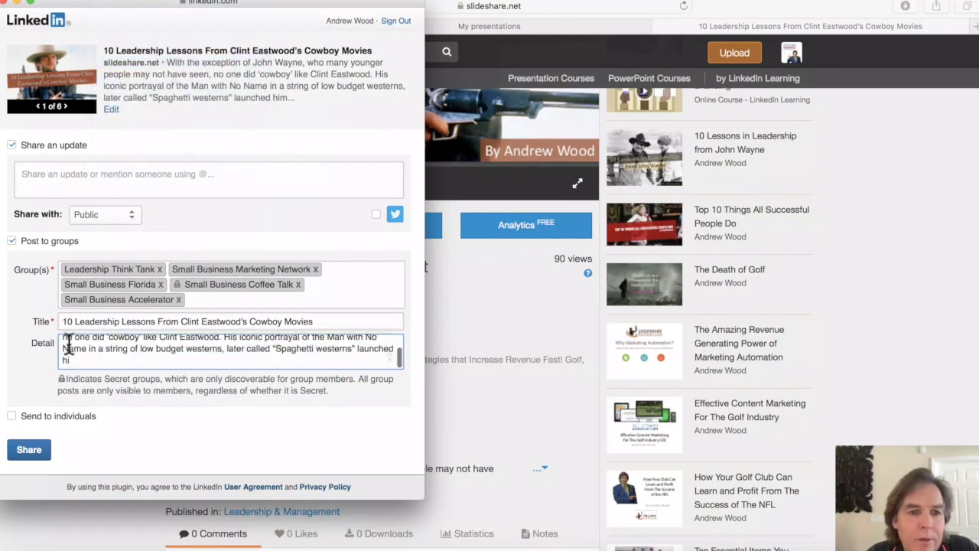
- Share the presentation update and group post on LinkedIn, and close the sharing window
left_click(44, 457)
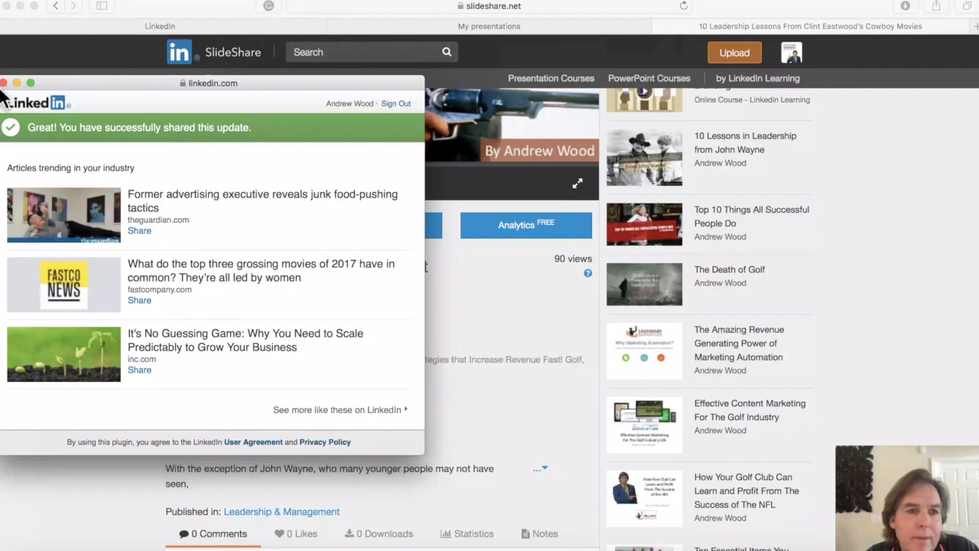
left_click(4, 82)
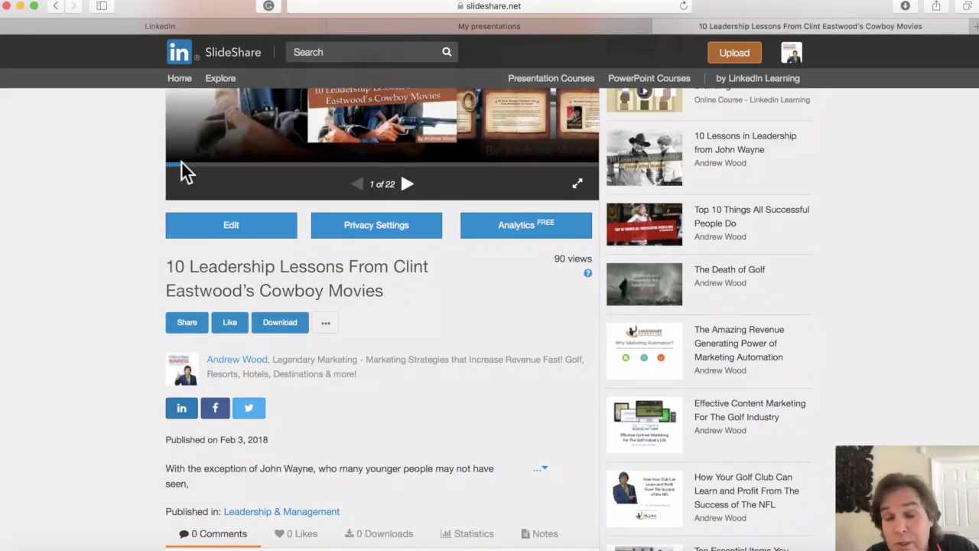
- Look over the Clint Eastwood presentation's page, from the cover slide to the social sharing options
scroll(184, 172, "up", 7)
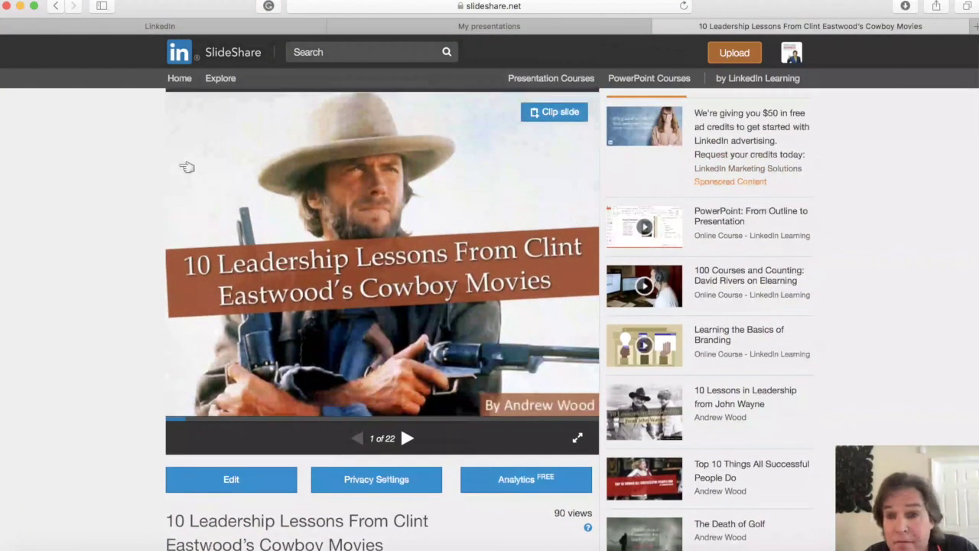
scroll(188, 167, "down", 2)
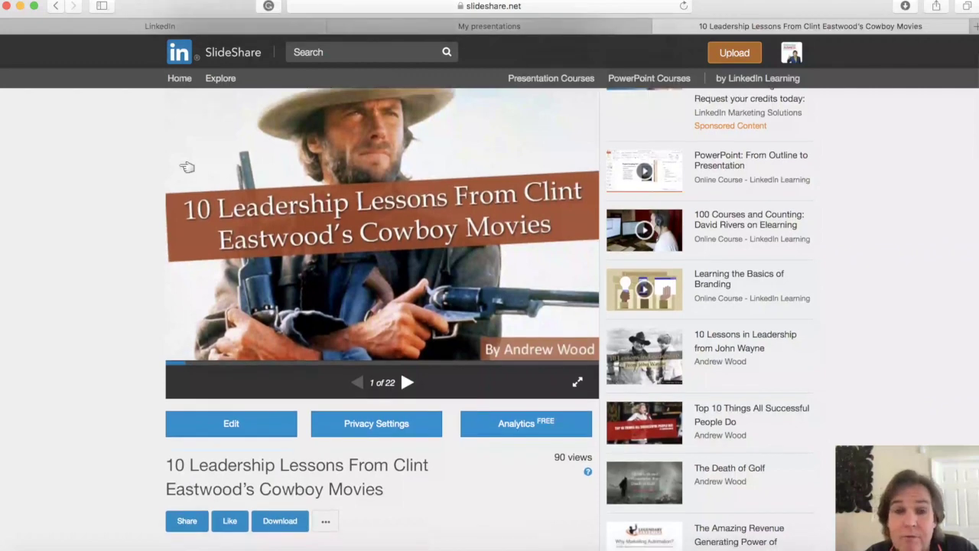
scroll(187, 166, "up", 1)
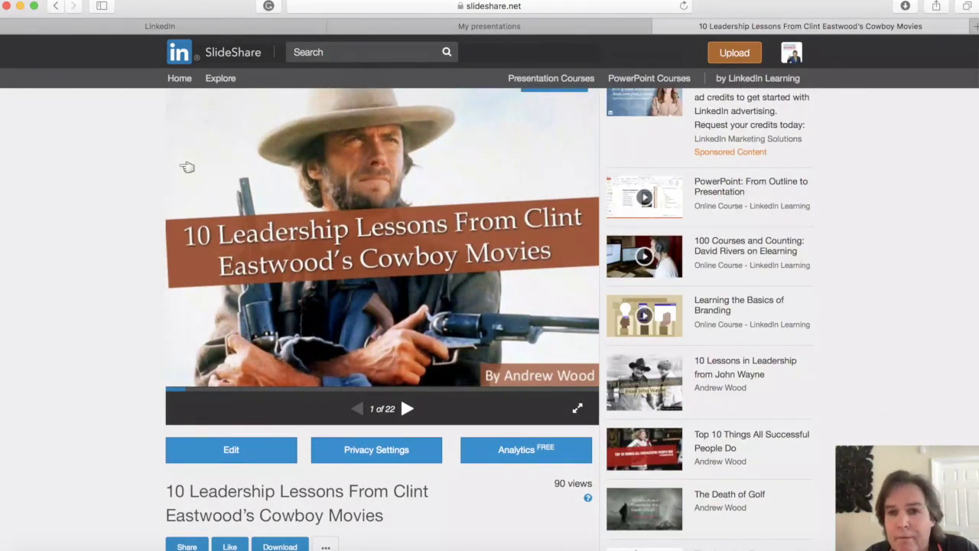
scroll(187, 167, "down", 4)
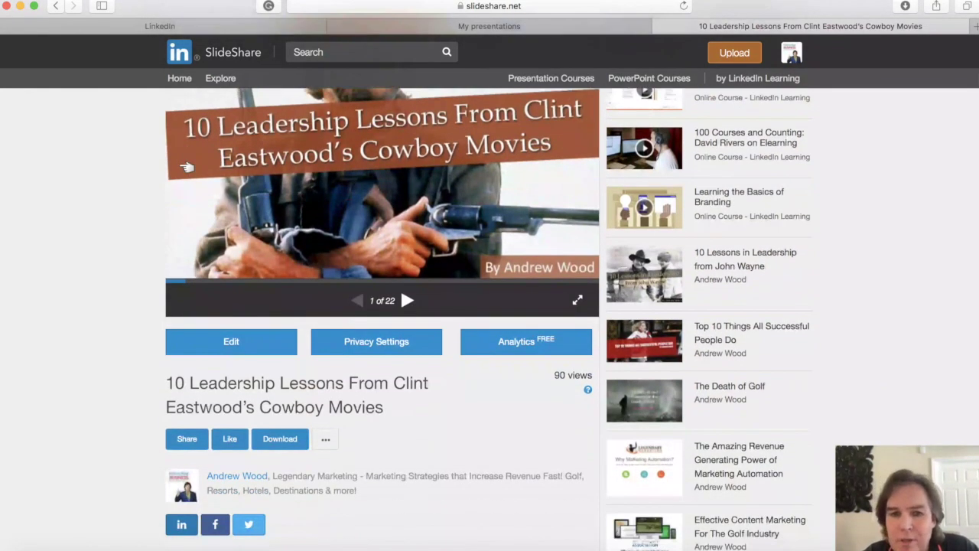
scroll(187, 167, "down", 2)
scroll(186, 165, "down", 2)
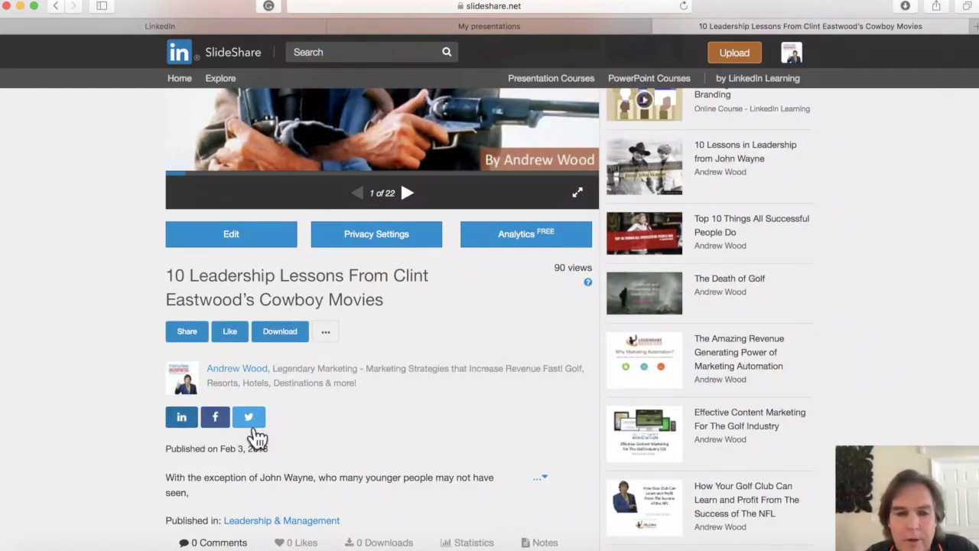
scroll(255, 432, "up", 10)
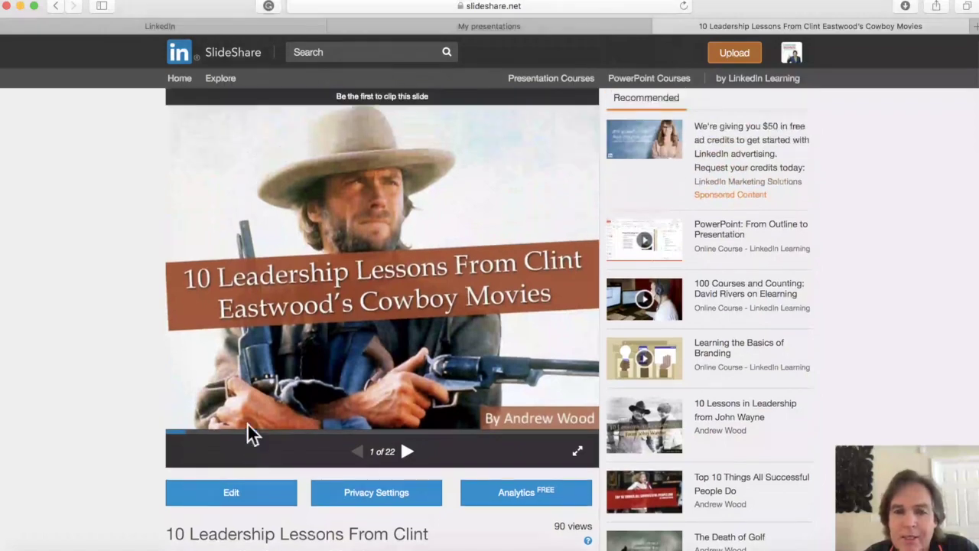
scroll(247, 425, "up", 1)
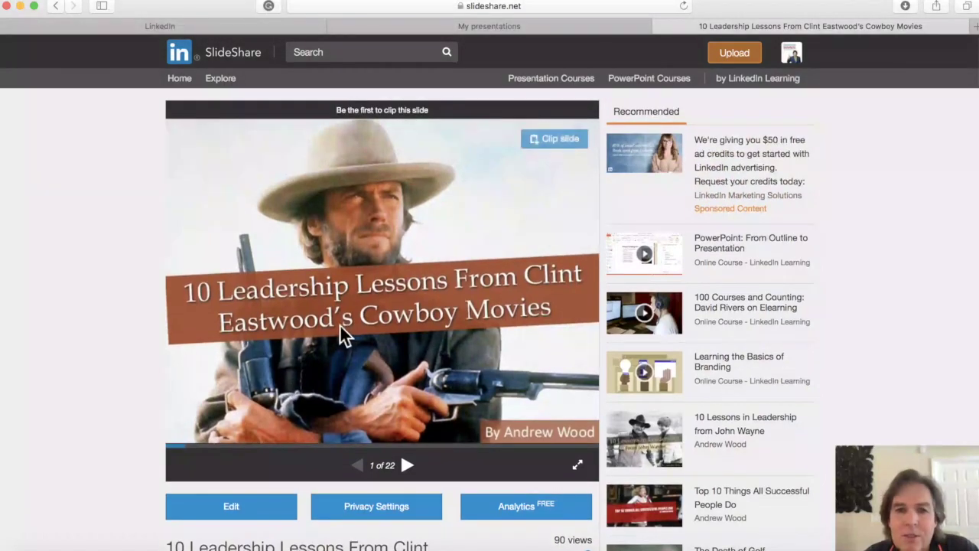
- Page through the Clint Eastwood presentation to its last slide, dismissing the tip about clipping slides
left_click(416, 471)
left_click(416, 470)
left_click(416, 470)
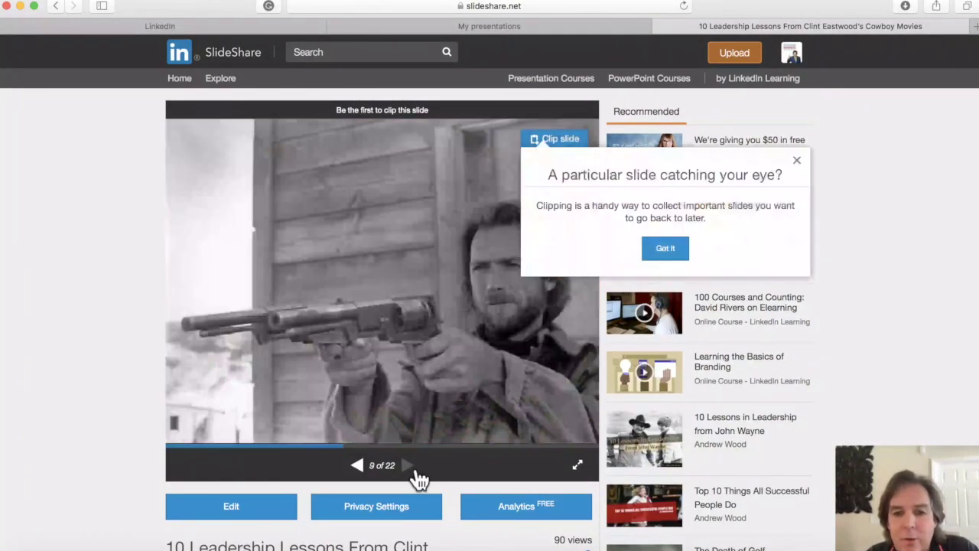
left_click(416, 470)
left_click(416, 470)
left_click(416, 470)
left_click(416, 470)
left_click(416, 471)
left_click(416, 470)
left_click(416, 471)
left_click(416, 470)
left_click(416, 471)
left_click(416, 470)
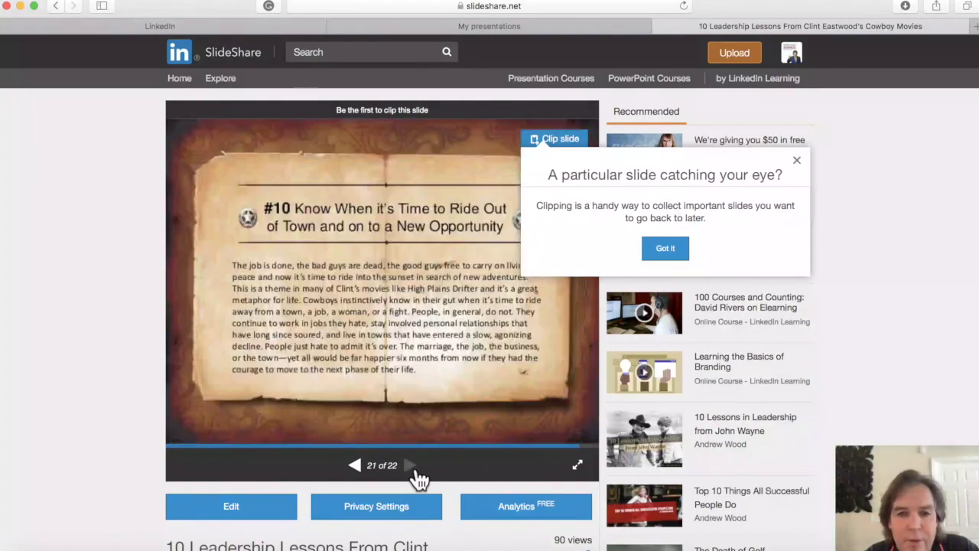
left_click(797, 161)
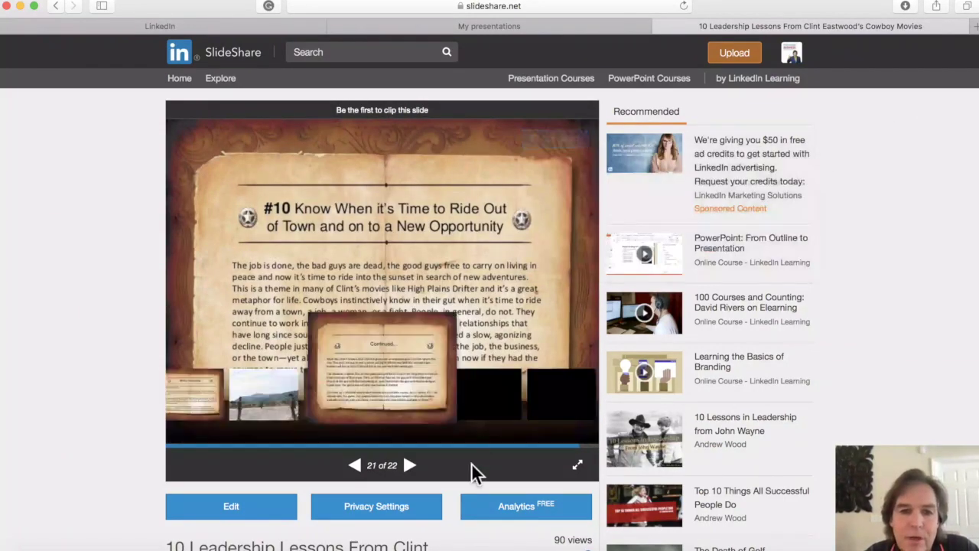
left_click(414, 470)
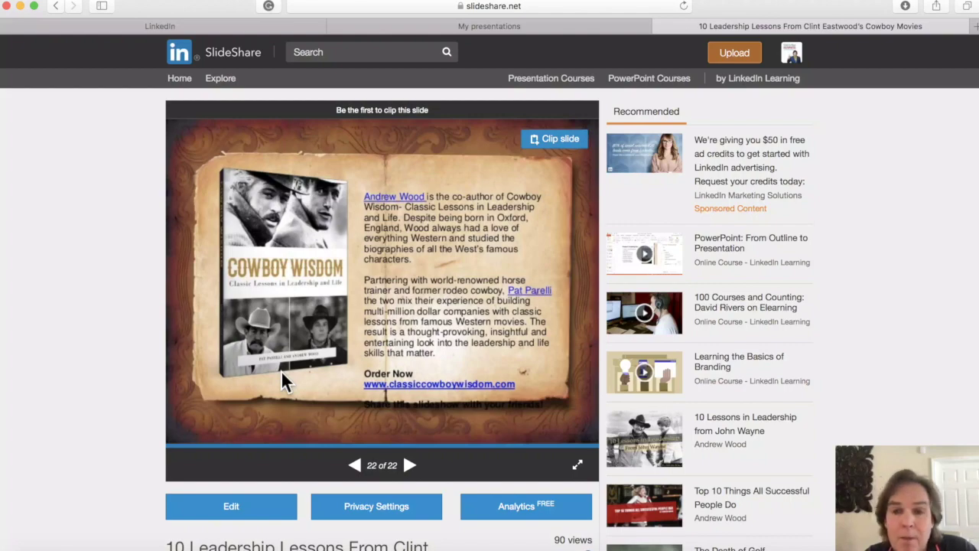
- Open the recommended presentation "Top 10 Things All Successful People Do" and page through to its last slide
scroll(696, 343, "down", 3)
left_click(656, 351)
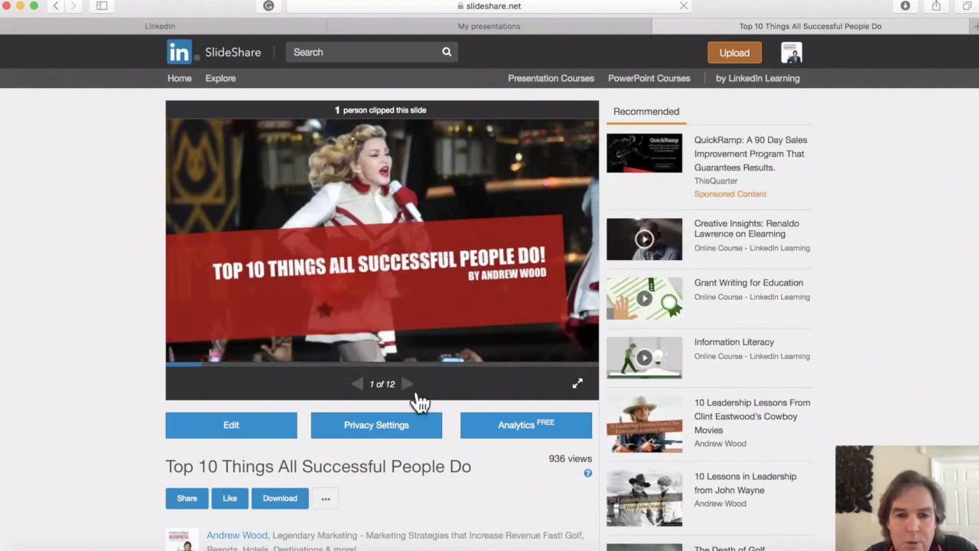
left_click(414, 394)
left_click(414, 394)
left_click(414, 394)
left_click(413, 393)
left_click(413, 394)
left_click(416, 394)
left_click(416, 395)
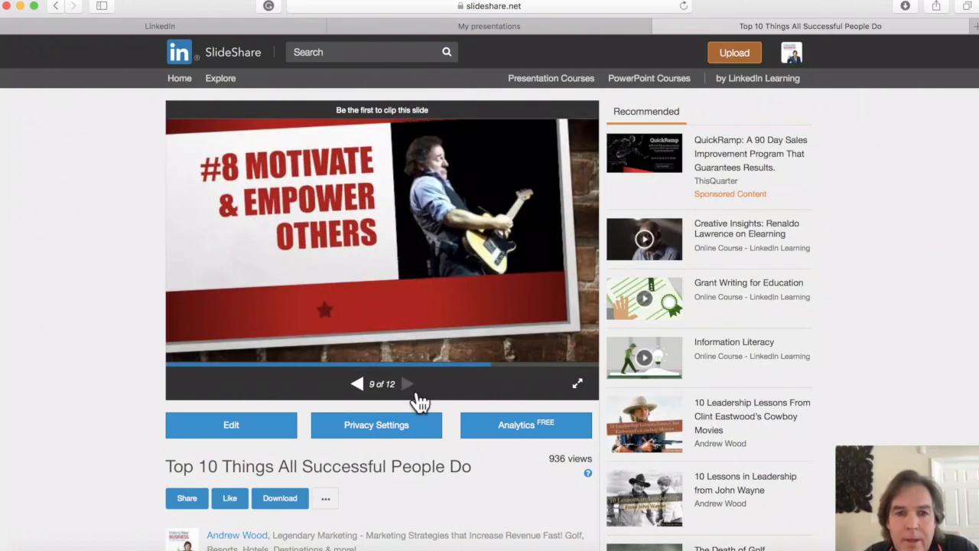
left_click(416, 394)
left_click(417, 395)
left_click(416, 395)
left_click(416, 395)
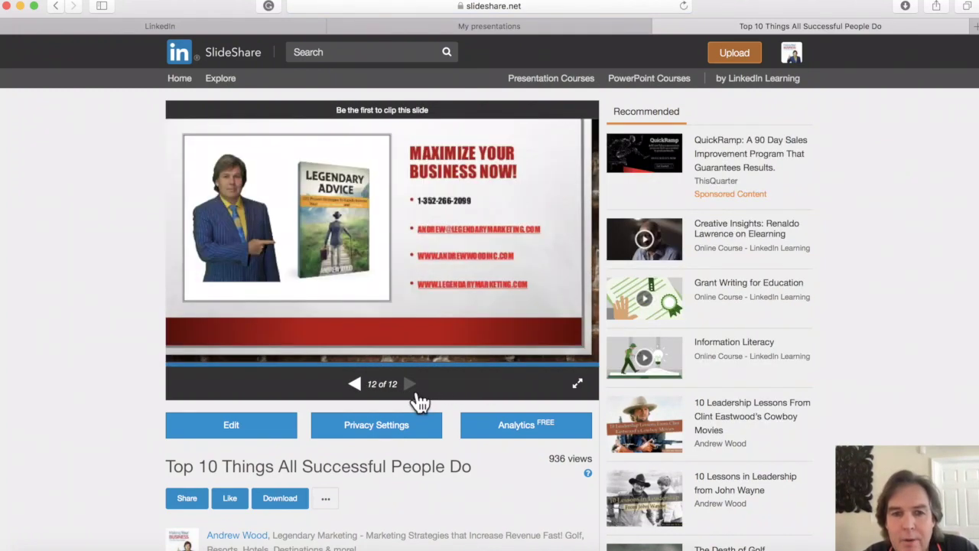
- Open the recommended presentation "The Death of Golf" and play the video embedded on its third slide
scroll(689, 359, "down", 5)
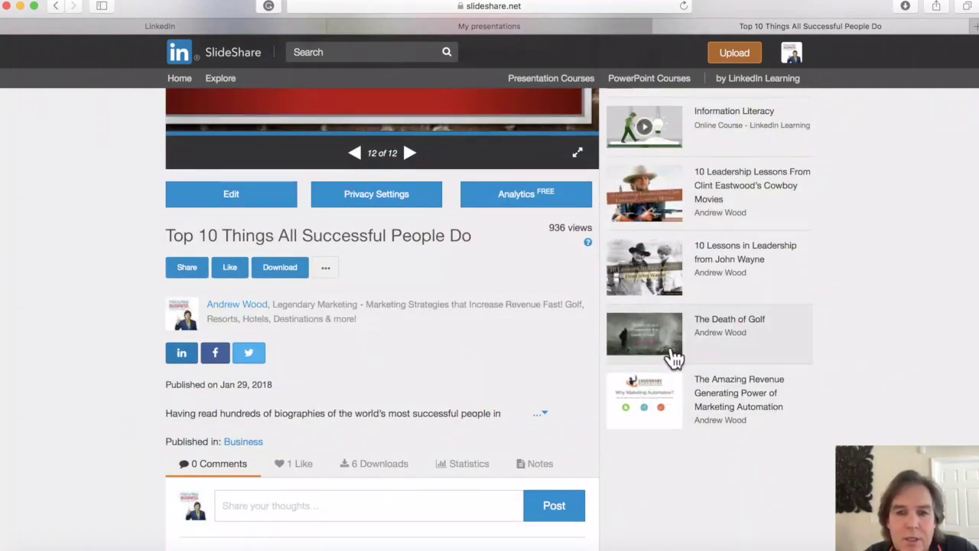
left_click(673, 340)
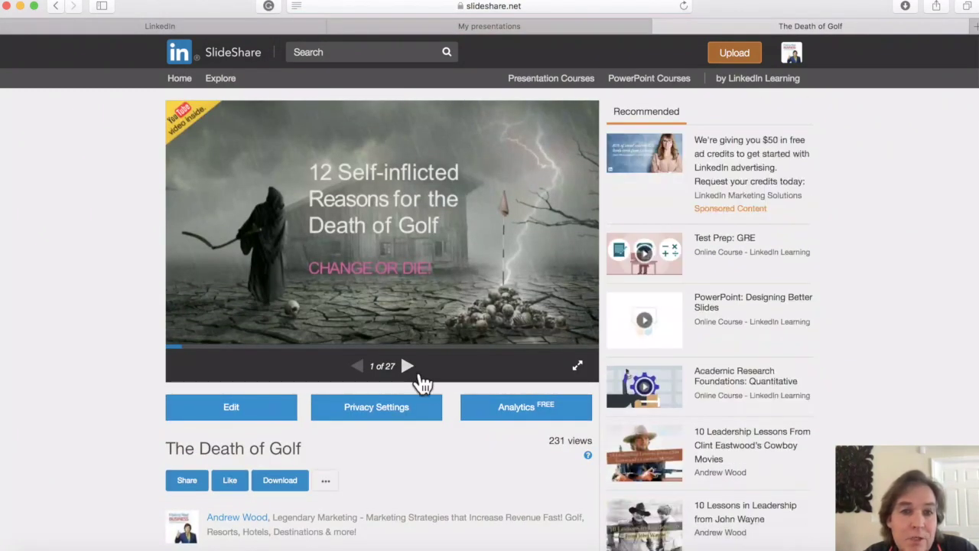
left_click(409, 366)
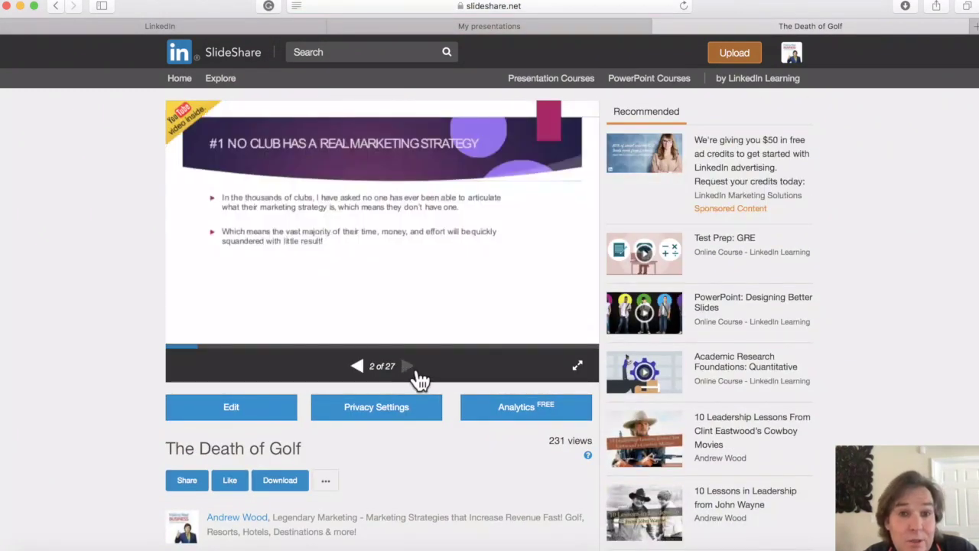
left_click(413, 369)
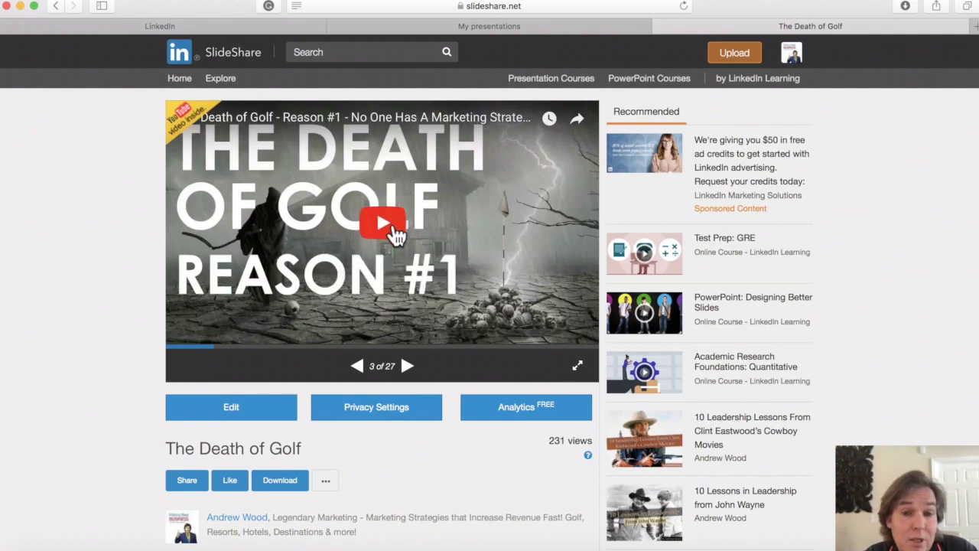
left_click(395, 233)
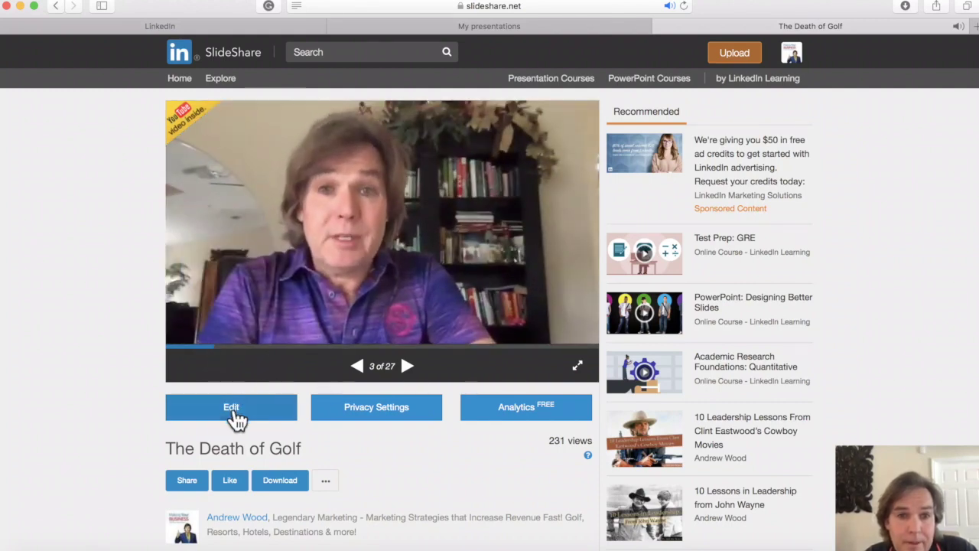
- Return to the first slide of "The Death of Golf" and look over its details and recommended presentations
left_click(358, 370)
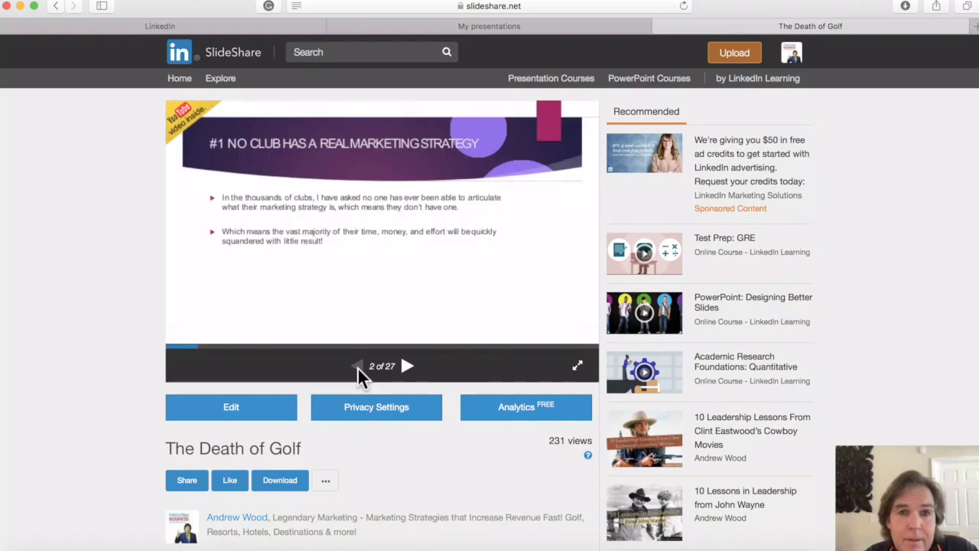
left_click(358, 368)
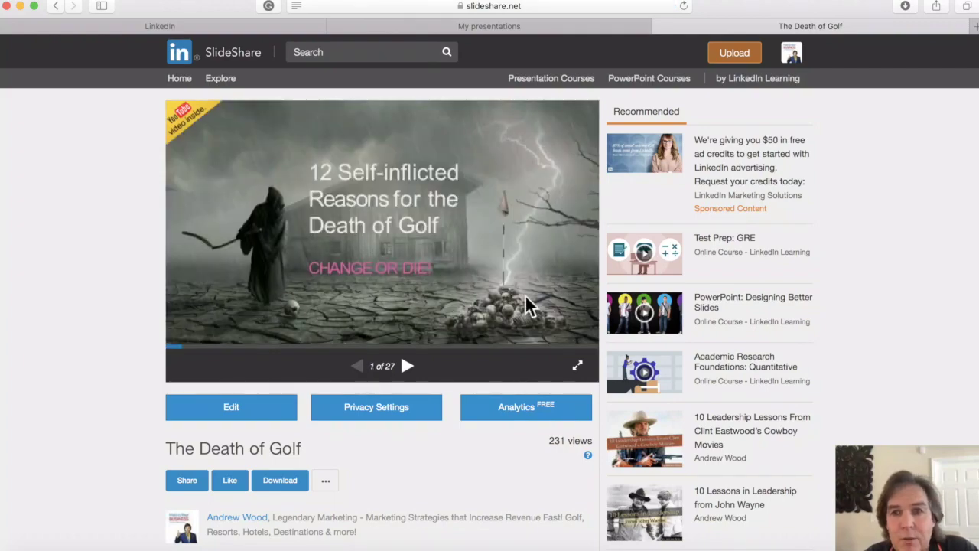
scroll(805, 174, "down", 5)
scroll(804, 175, "down", 5)
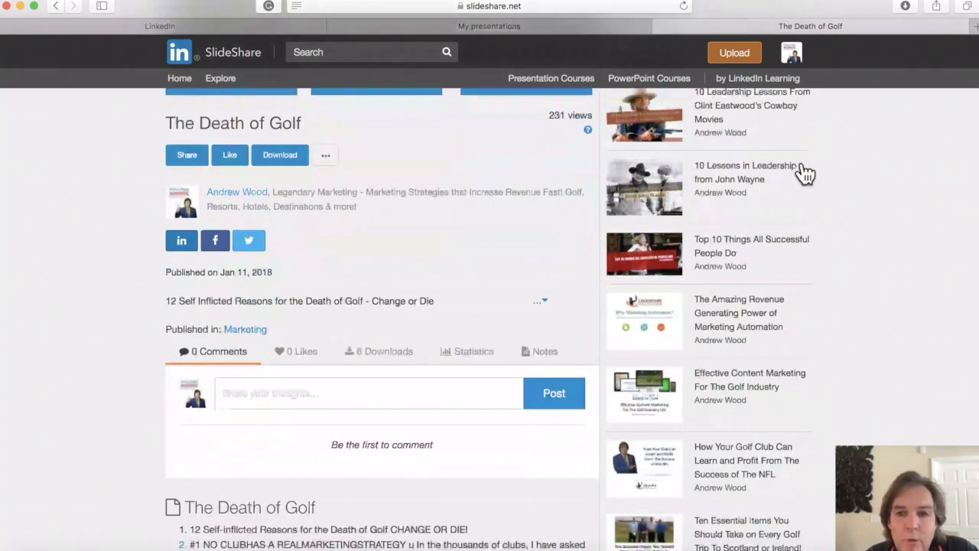
scroll(665, 367, "up", 10)
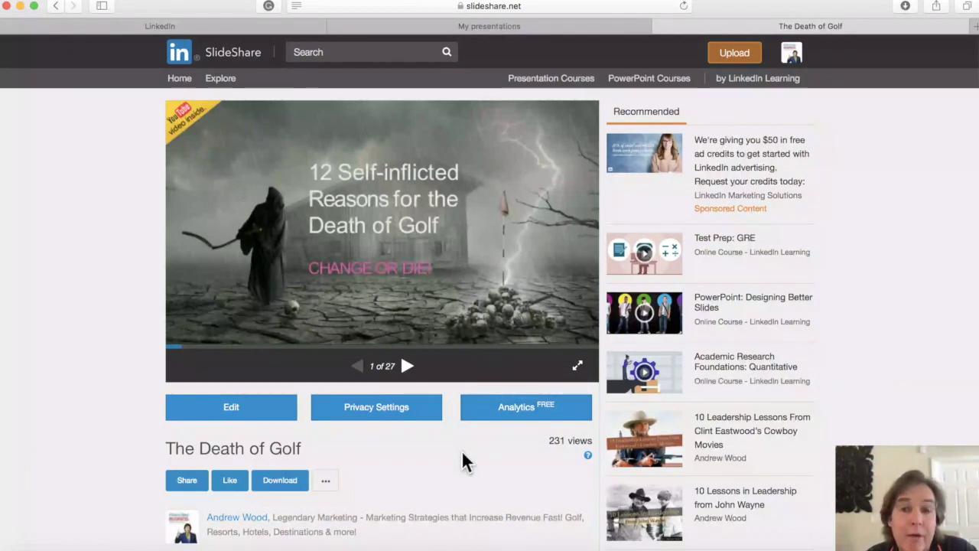
scroll(464, 459, "down", 1)
scroll(465, 459, "up", 1)
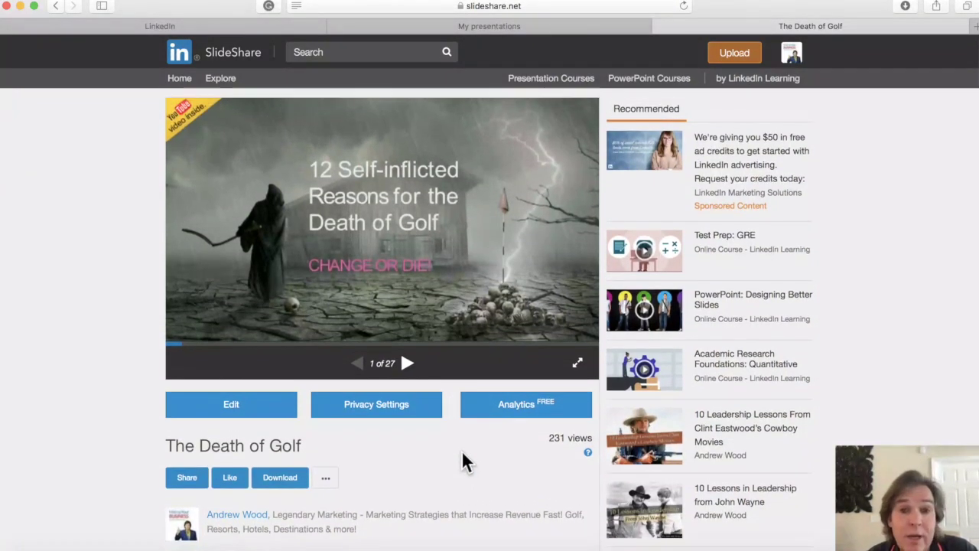